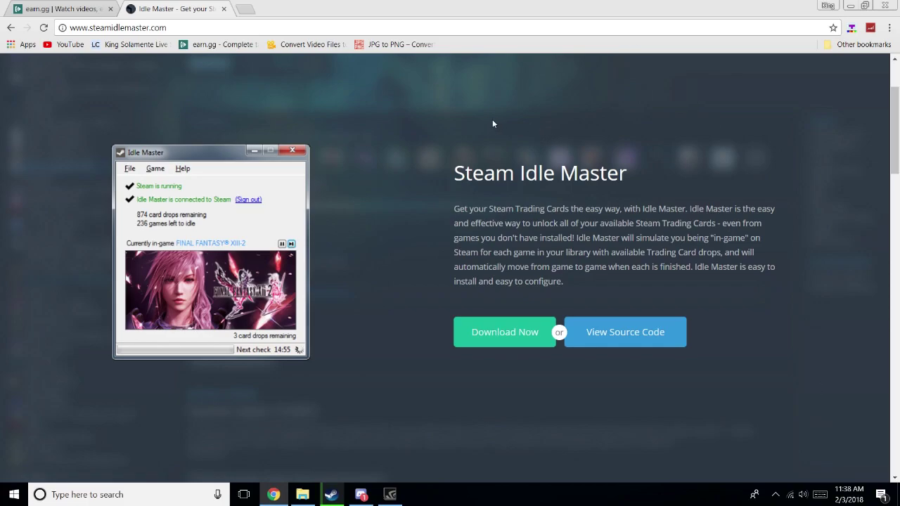
Scroll to the top of the steamidlemaster.com homepage in Chrome.
scroll(450, 162, "up", 2)
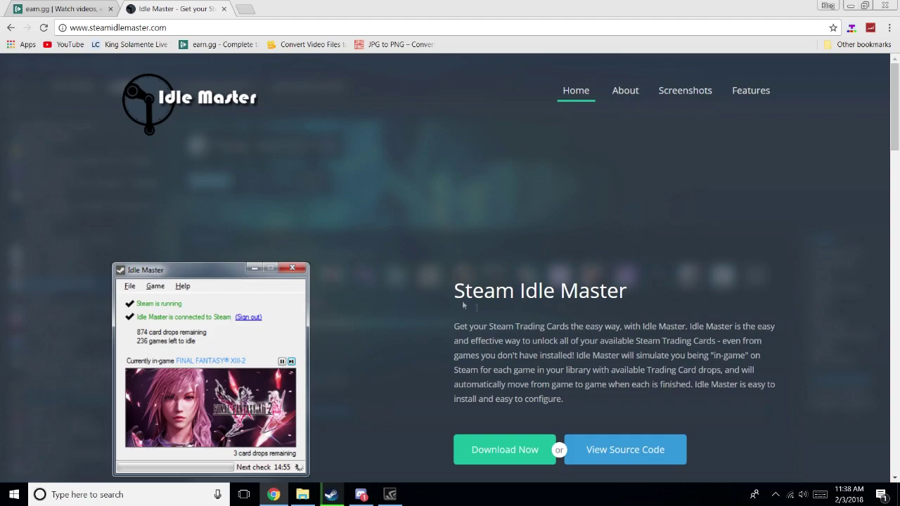
Scroll down steamidlemaster.com while idle_master.zip finishes downloading.
scroll(206, 327, "down", 1)
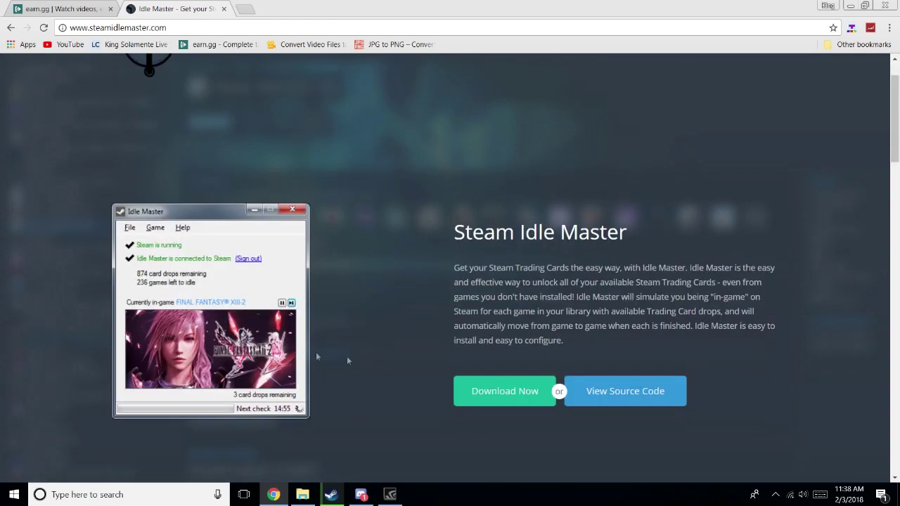
scroll(400, 224, "down", 1)
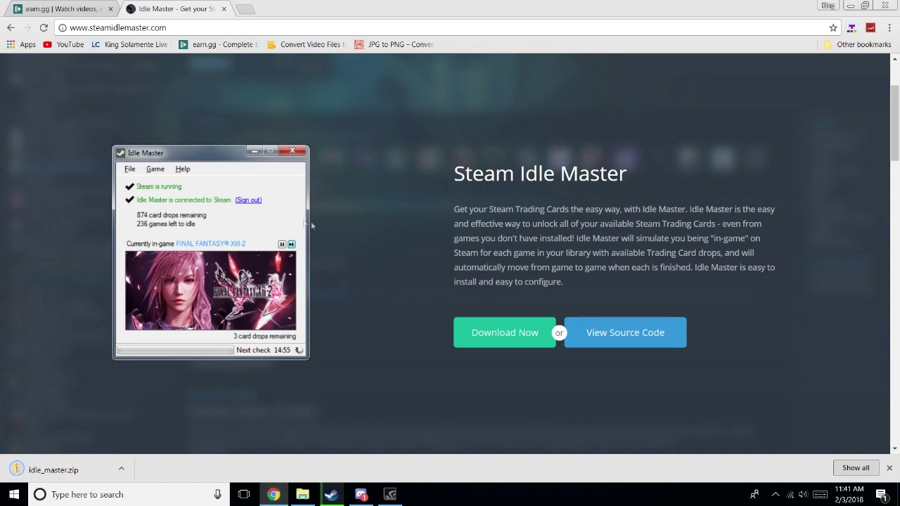
Show idle_master.zip in its Downloads folder and open it to view its nine files.
left_click(123, 469)
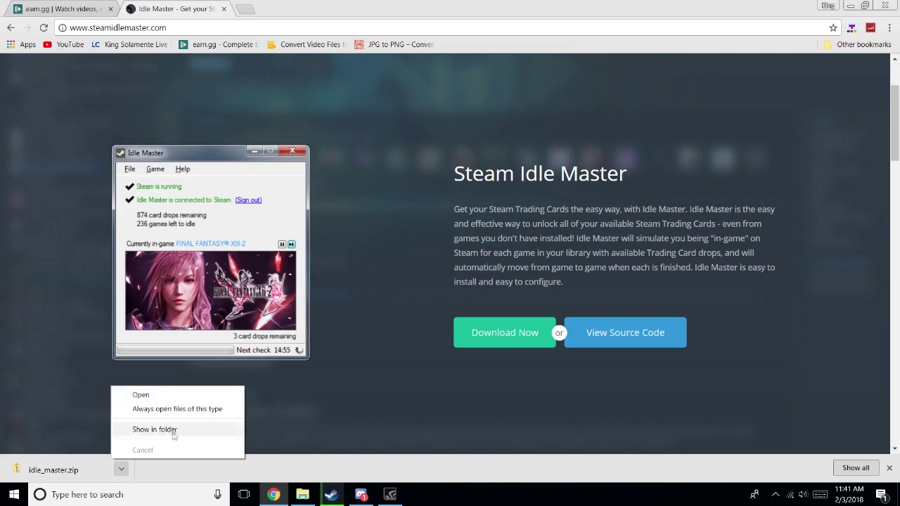
left_click(180, 432)
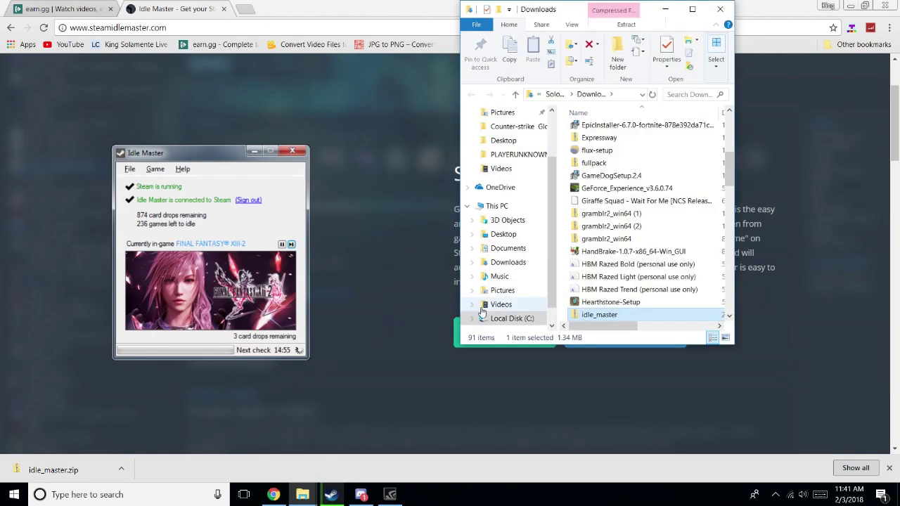
scroll(668, 239, "down", 3)
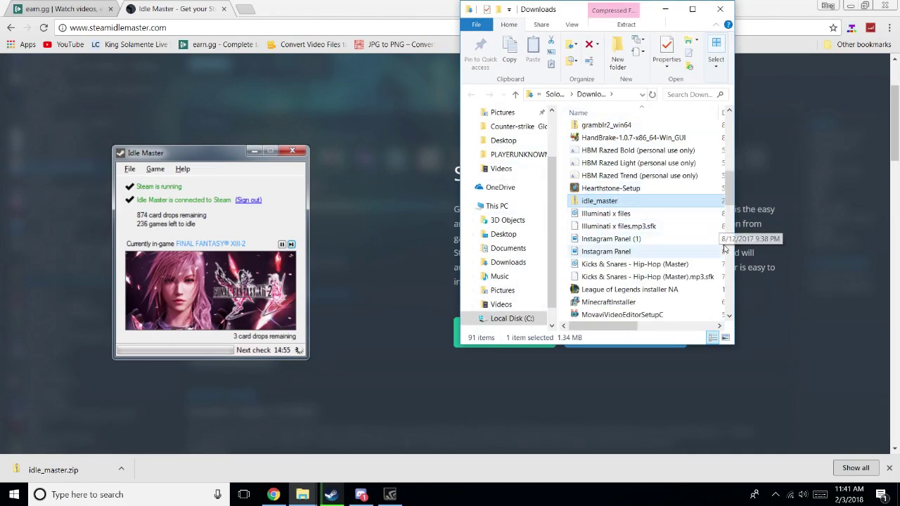
double_click(621, 203)
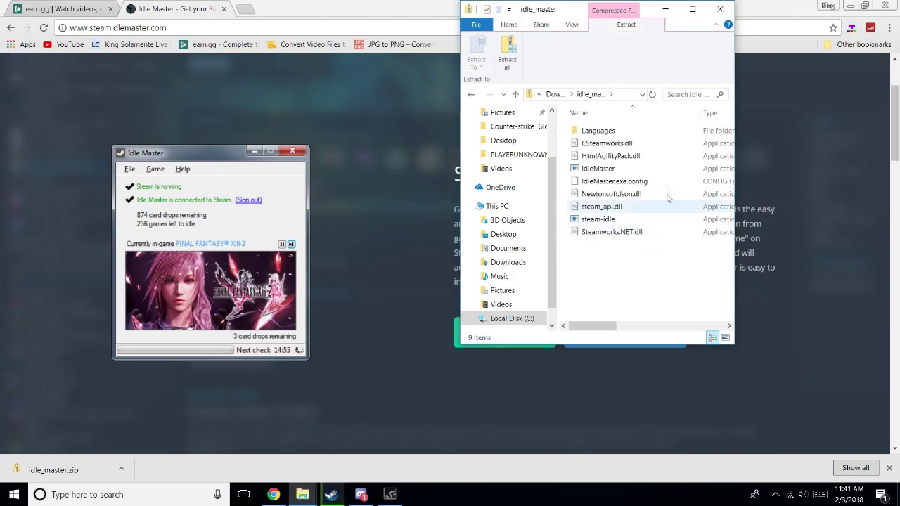
left_click(692, 9)
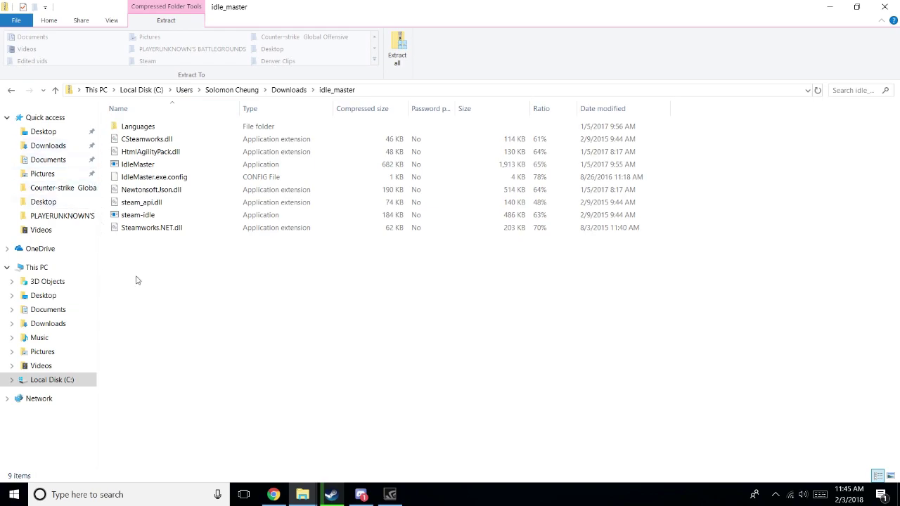
Go back to Downloads, reopen the idle_master zip and try running IdleMaster from inside it.
left_click(280, 91)
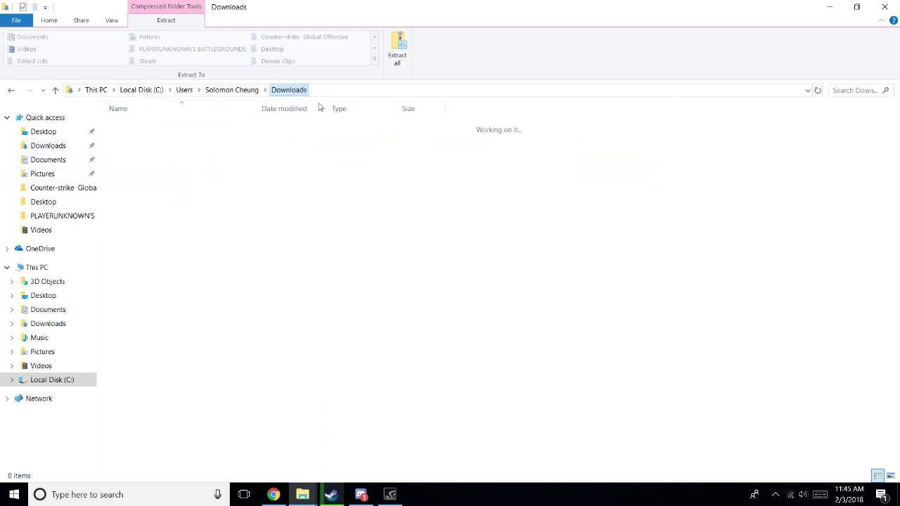
double_click(140, 463)
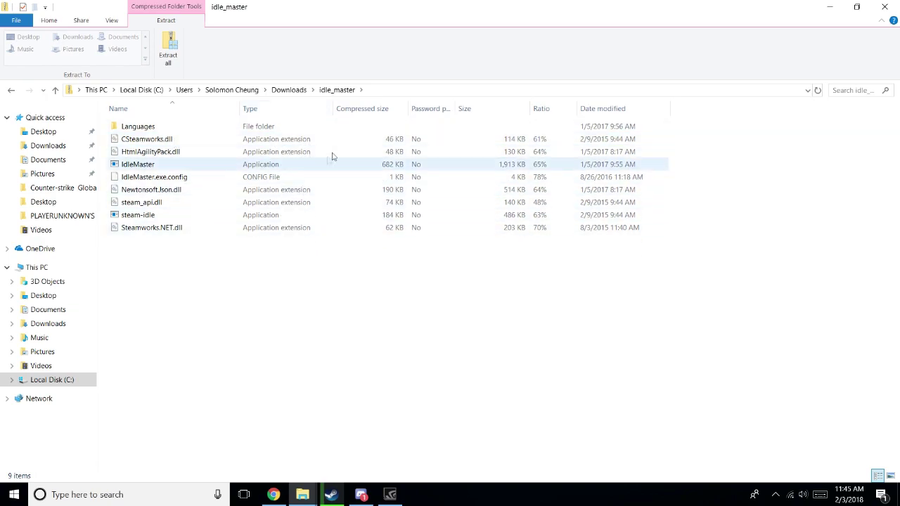
double_click(162, 166)
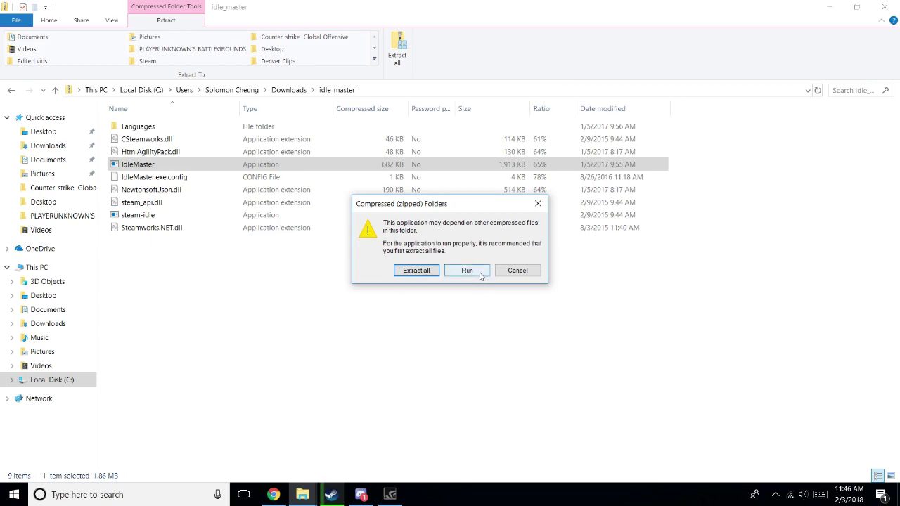
Extract all files to Downloads\idle_master, replacing existing copies, and select the extracted IdleMaster.
left_click(429, 271)
left_click(536, 367)
left_click(397, 191)
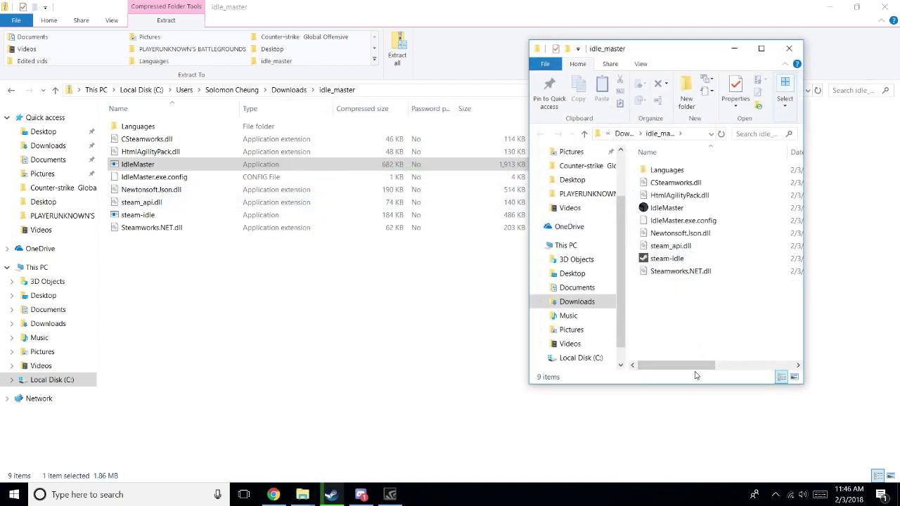
left_click(761, 48)
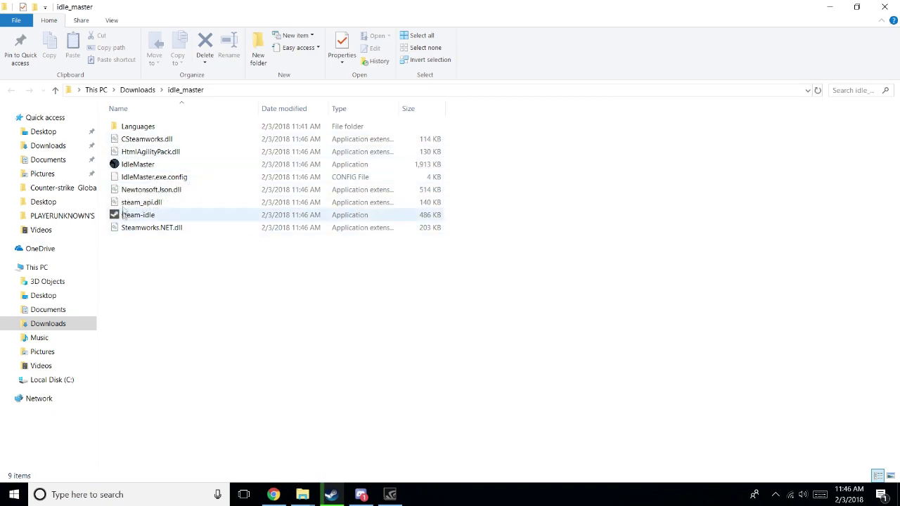
left_click(159, 164)
Launch IdleMaster.exe and bring its status window to the front beside the file list.
double_click(158, 163)
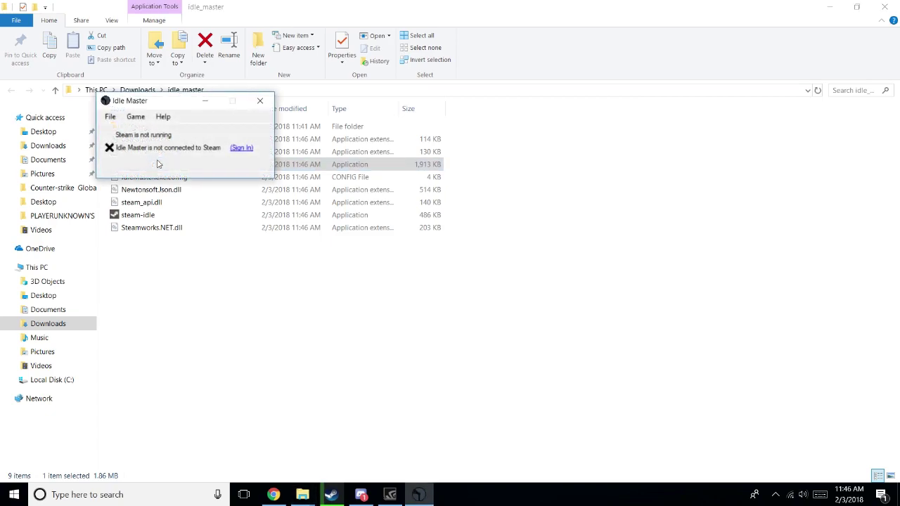
left_click_drag(179, 103, 594, 117)
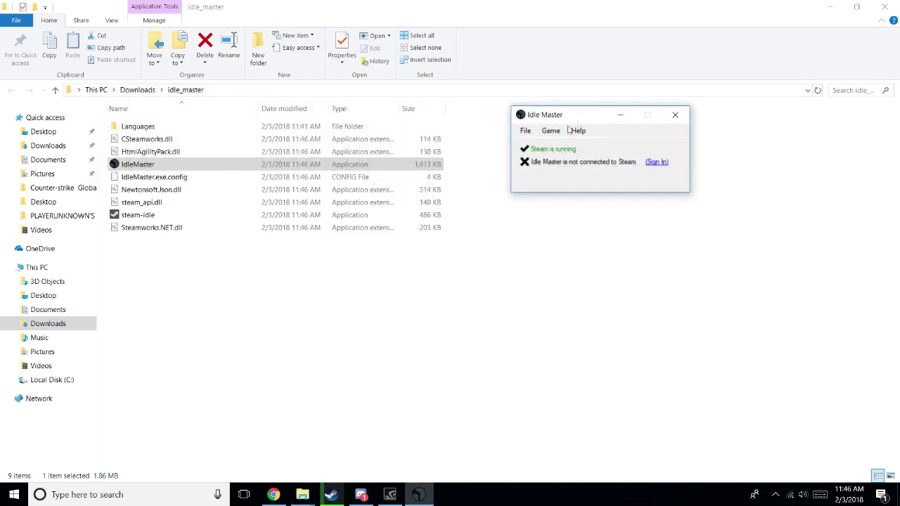
left_click(162, 170)
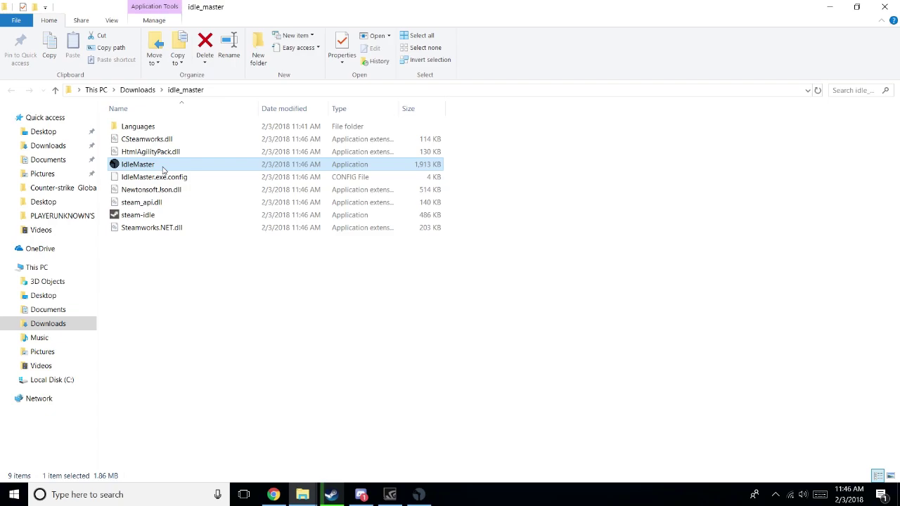
mouse_move(420, 496)
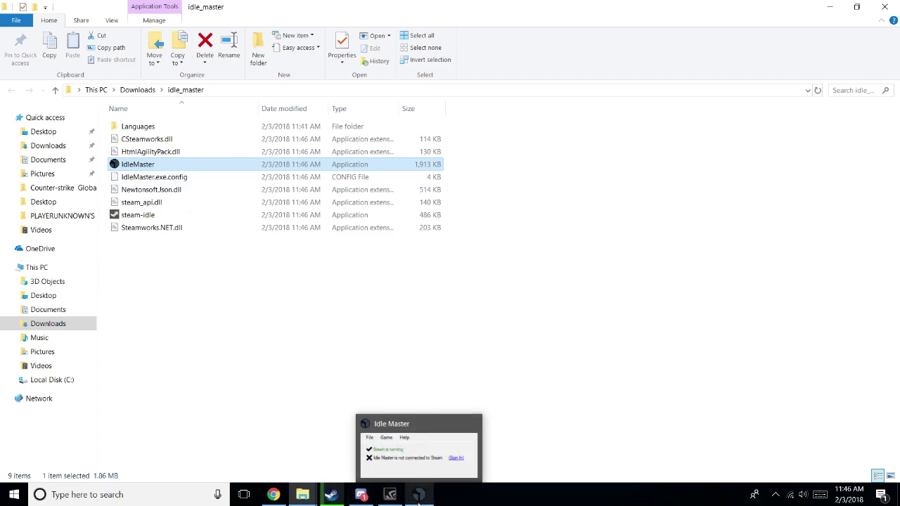
left_click(427, 472)
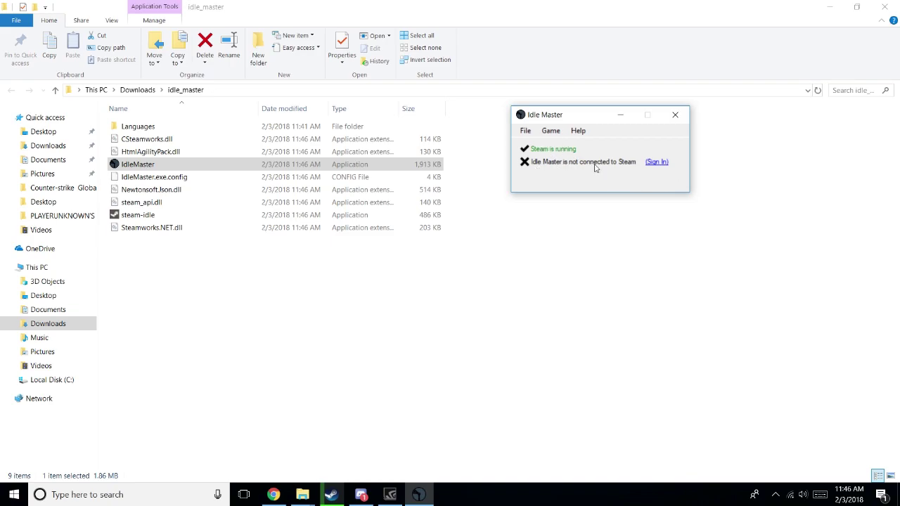
Start Idle Master's Steam sign-in and shift its window slightly left.
left_click(659, 166)
left_click(664, 166)
left_click_drag(597, 115, 548, 111)
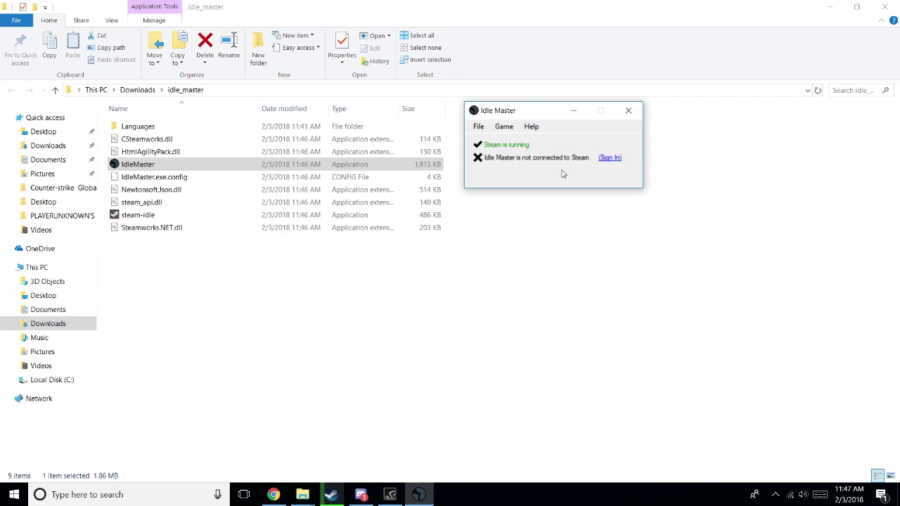
Sign in to Steam with Remember me ticked and submit the Steam Guard mobile code.
left_click(609, 157)
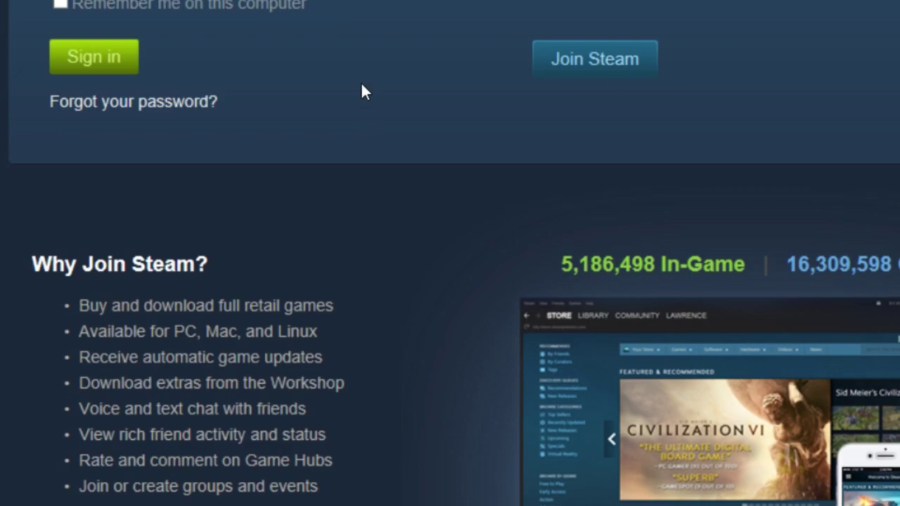
left_click(60, 4)
left_click(116, 61)
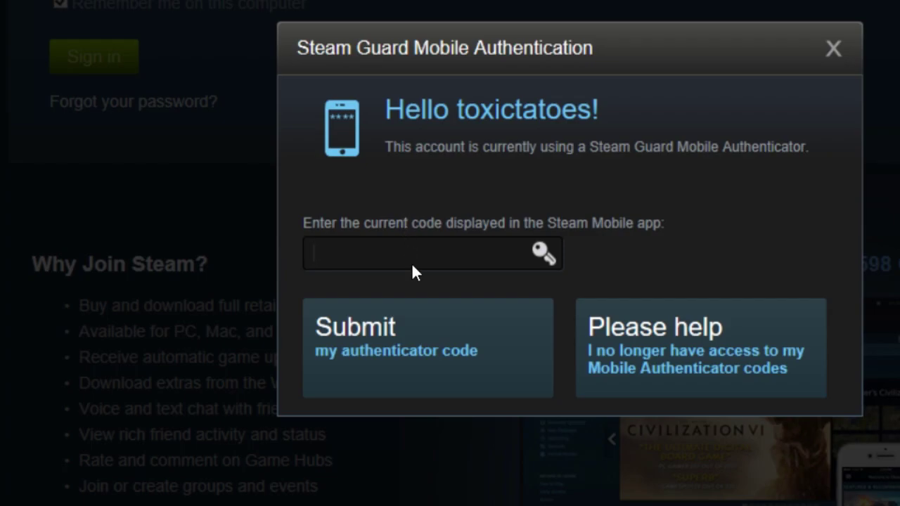
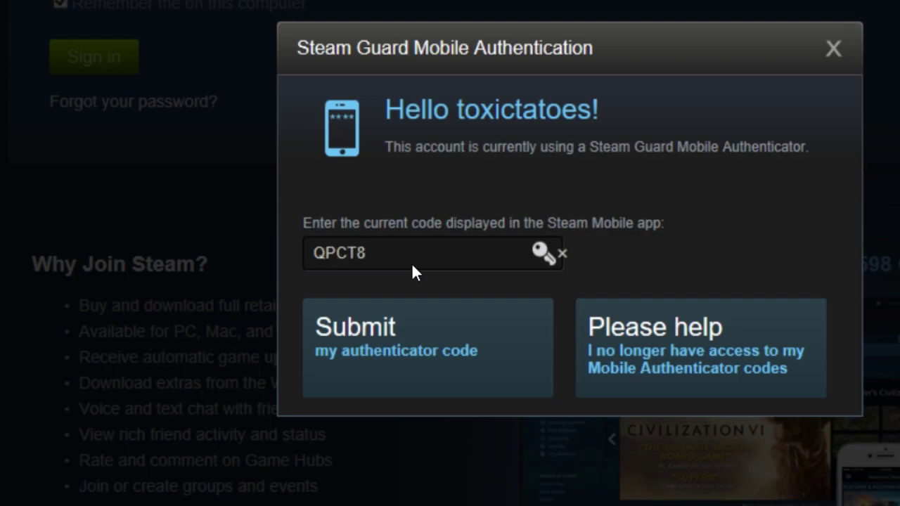
key("Return")
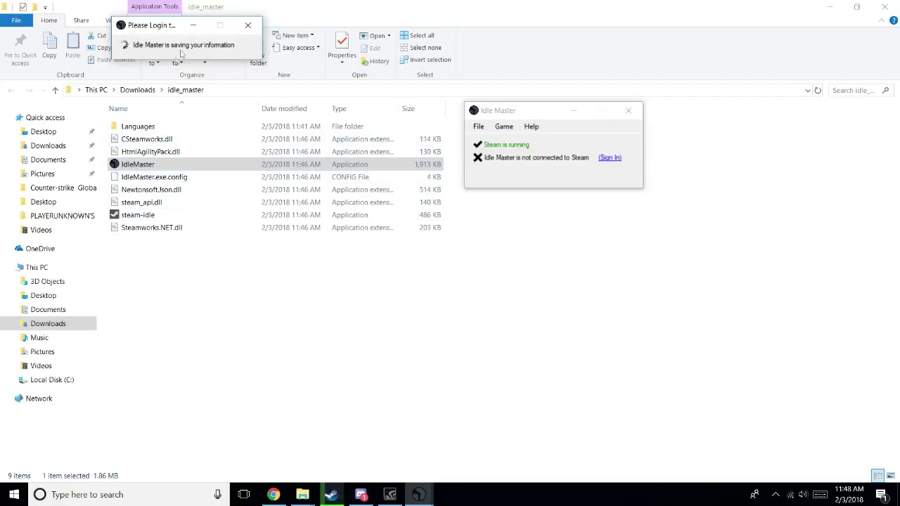
Restore the Idle Master window after it finishes saving the Steam login.
left_click(530, 345)
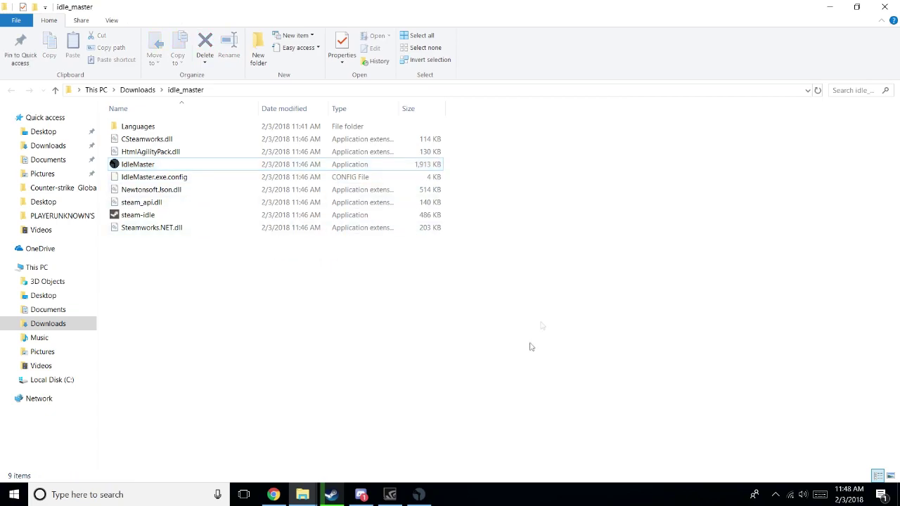
left_click(419, 496)
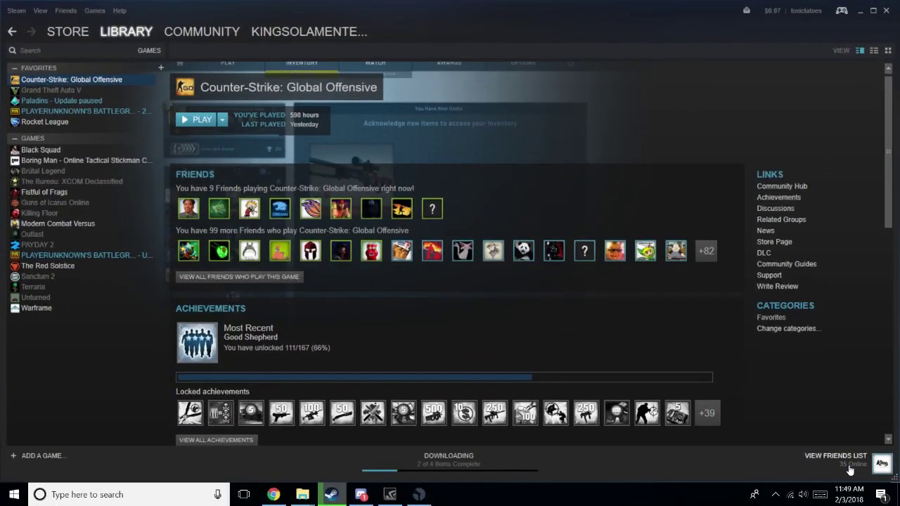
Visit your Steam profile and friends list, then open Outlast in the library.
left_click(890, 469)
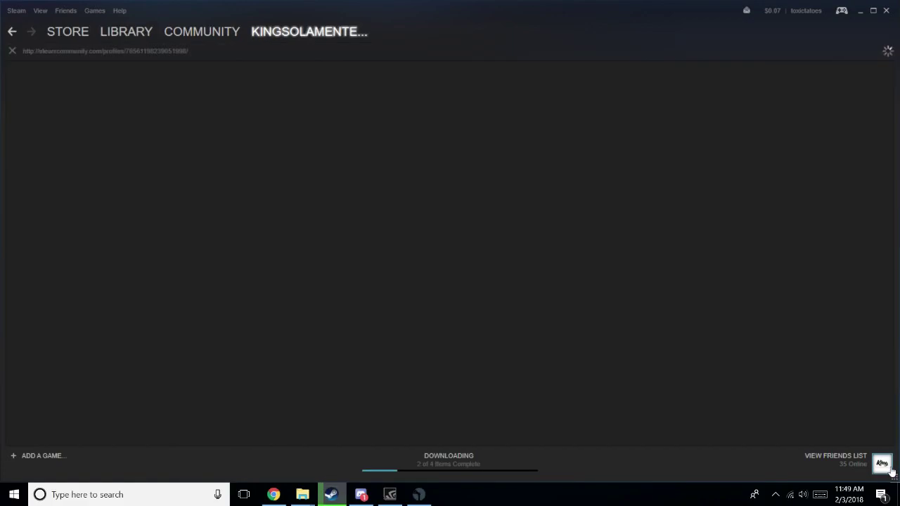
left_click(834, 461)
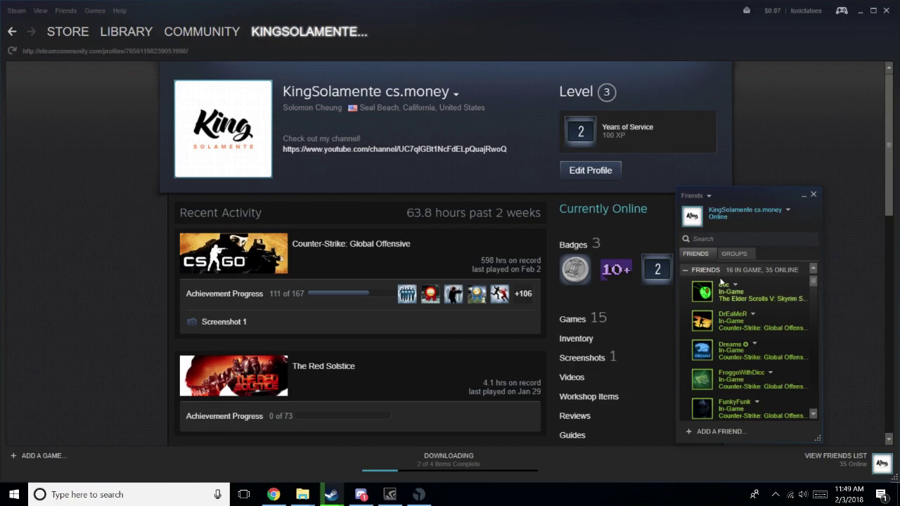
left_click(129, 33)
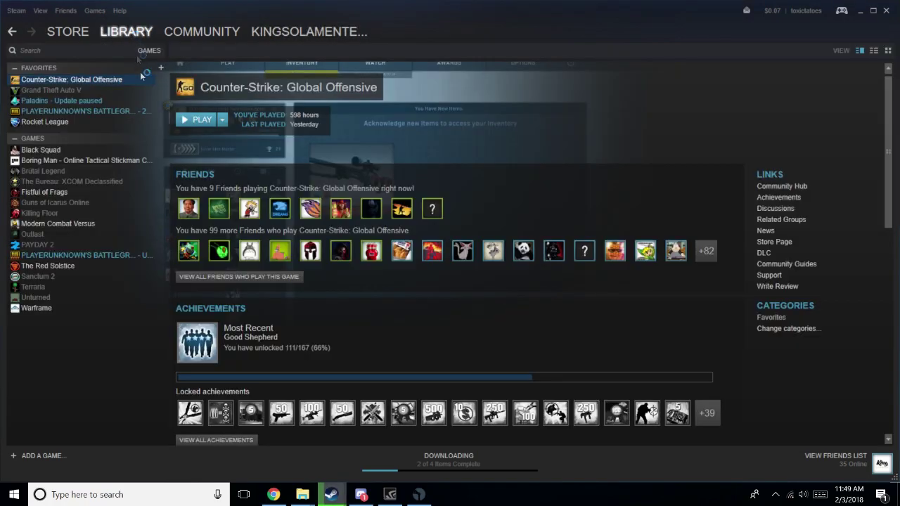
left_click(50, 236)
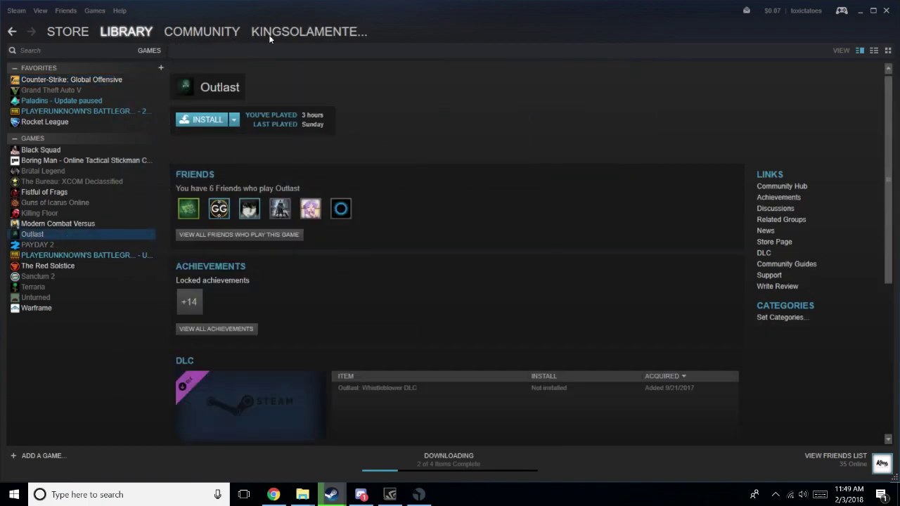
View the Outlast Richard Trager card in the Steam inventory, then return to Chrome.
mouse_move(268, 34)
left_click(270, 131)
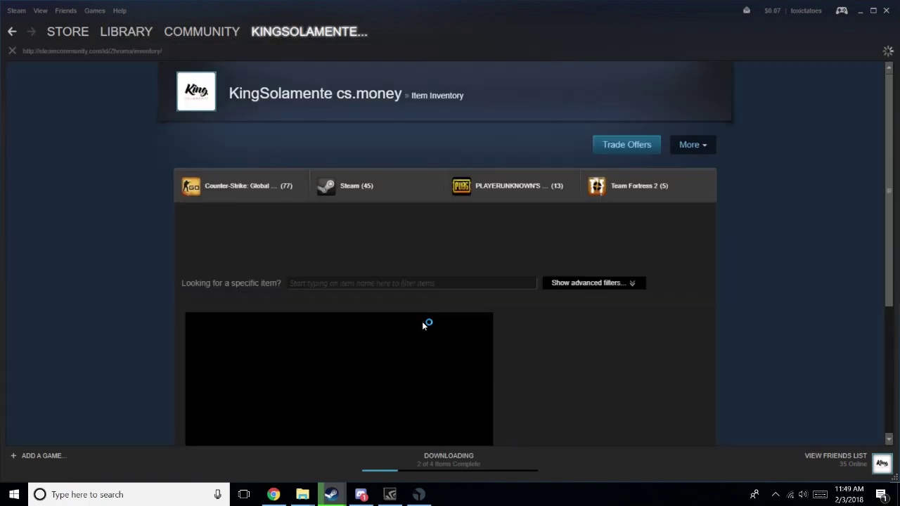
scroll(336, 239, "down", 1)
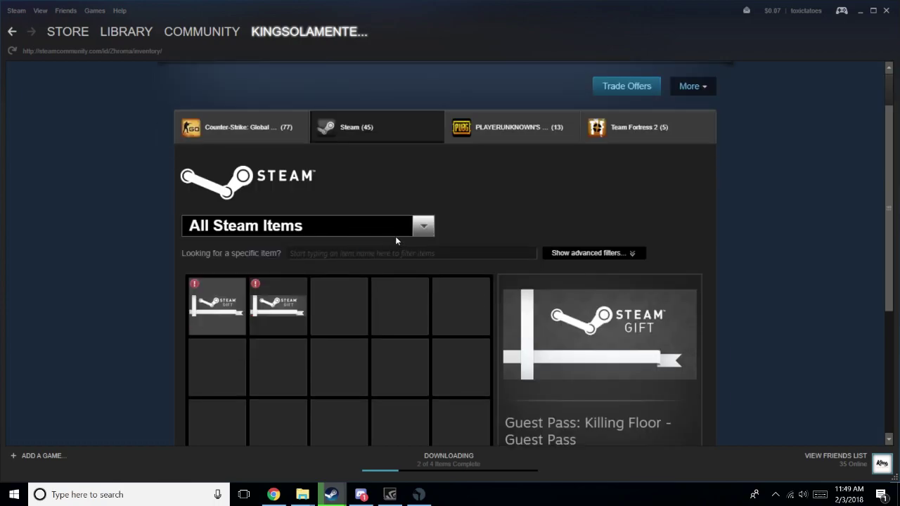
scroll(396, 239, "down", 3)
left_click(399, 367)
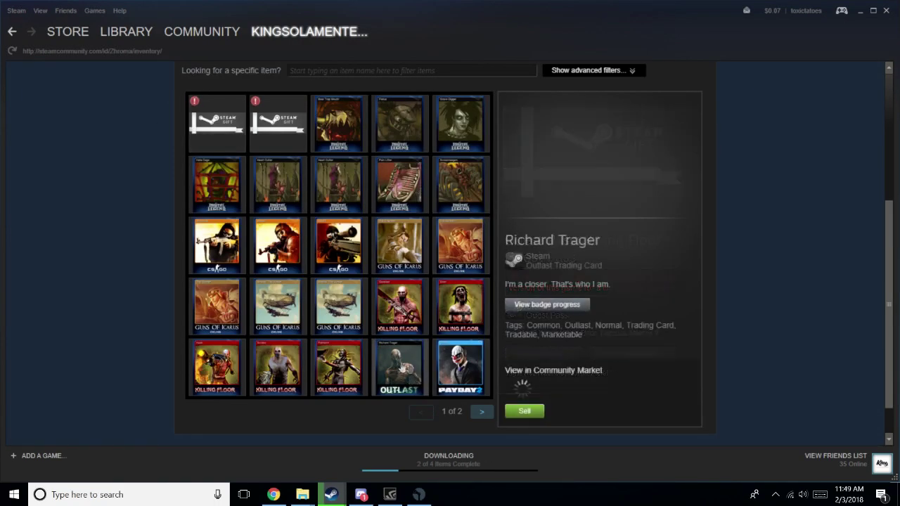
scroll(398, 367, "down", 1)
scroll(398, 339, "up", 2)
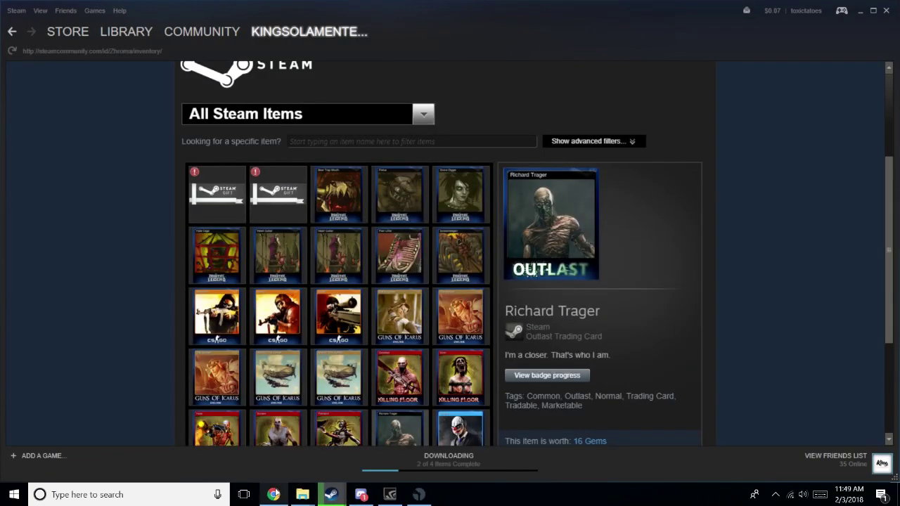
left_click(274, 495)
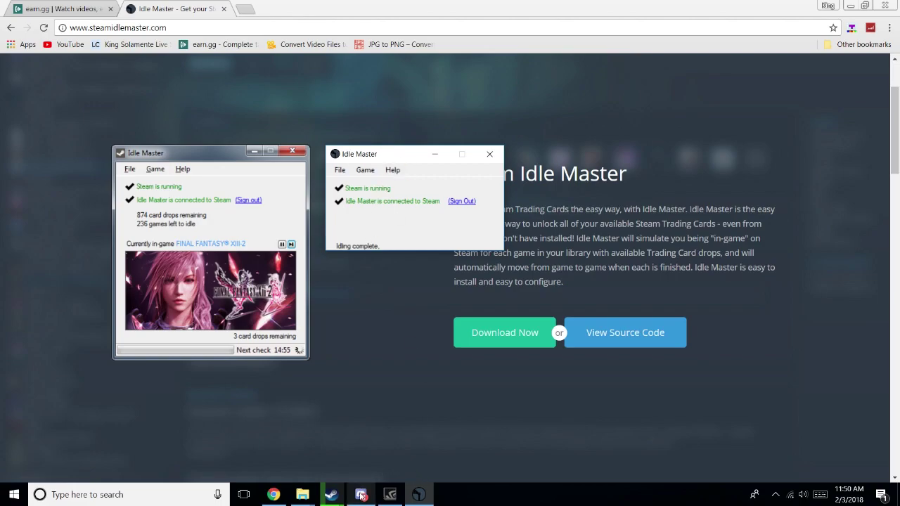
Minimize the Idle Master window showing idling complete, revealing the Steam Idle Master homepage in Chrome.
mouse_move(371, 470)
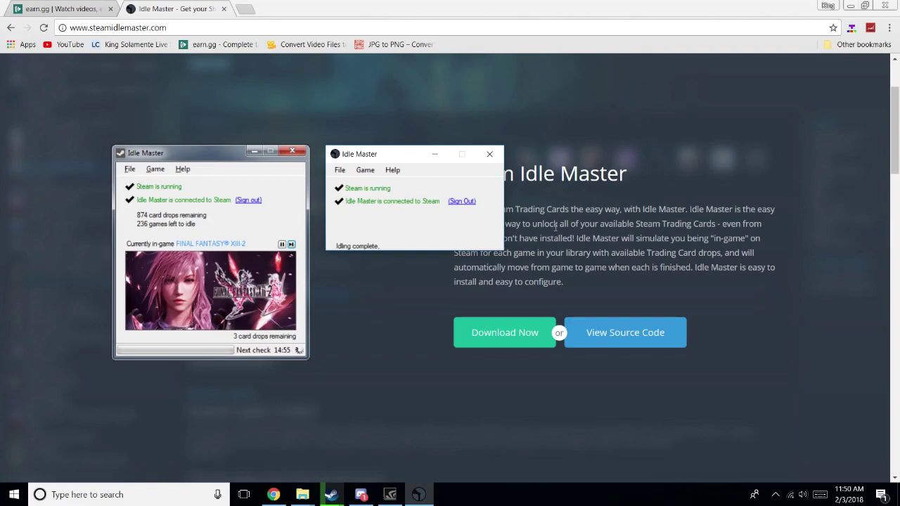
left_click(434, 155)
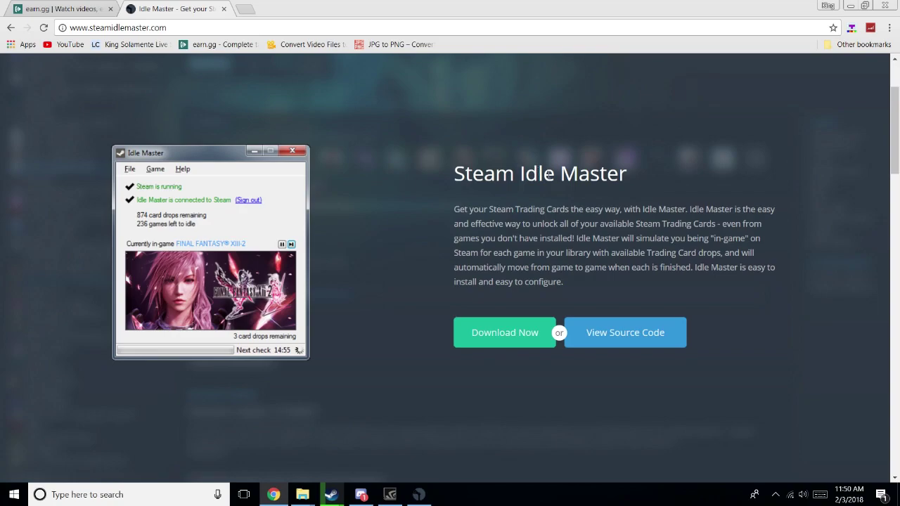